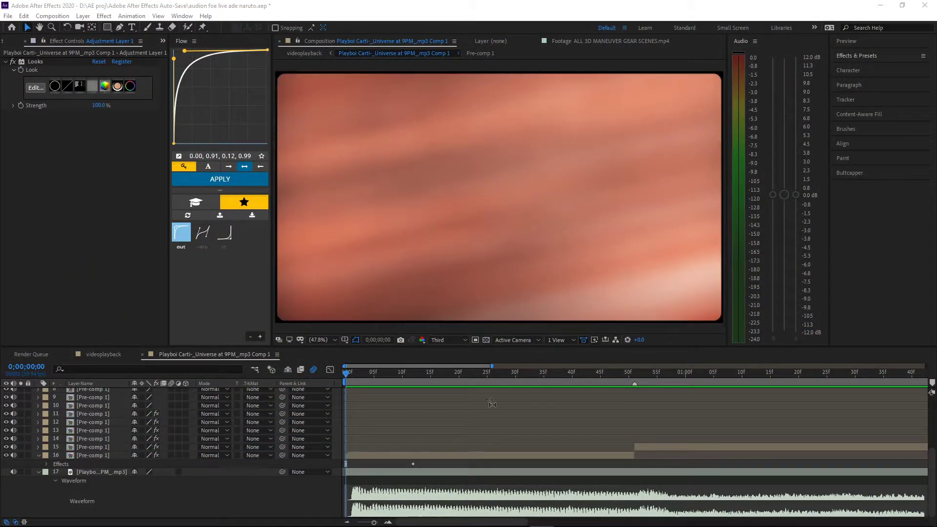
Add a new adjustment layer directly above the Pre-comp 1 clip that starts at 0;00;00;51
left_click(355, 373)
key("space")
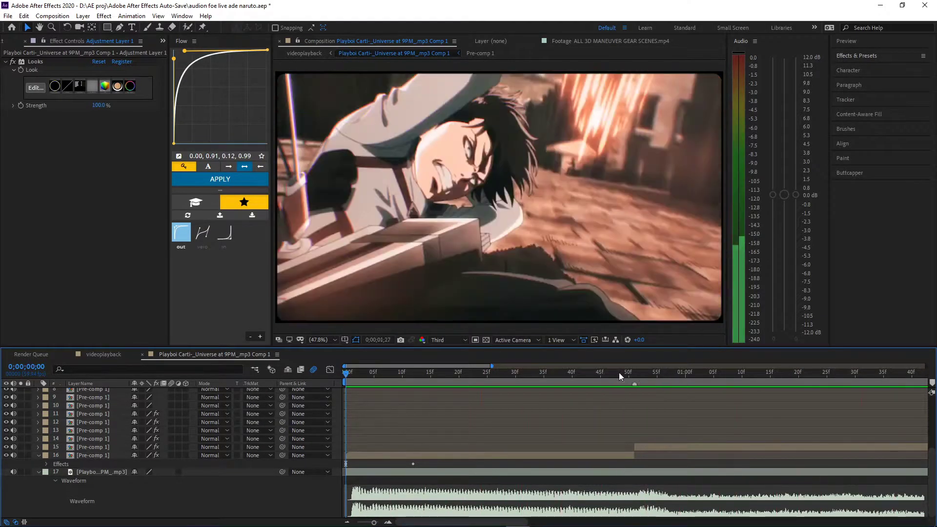
left_click_drag(619, 373, 634, 391)
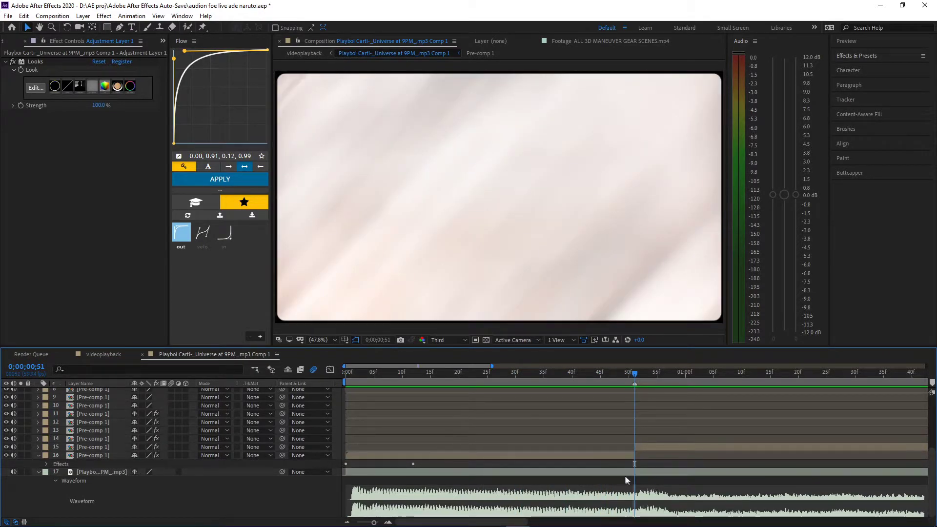
left_click(646, 448)
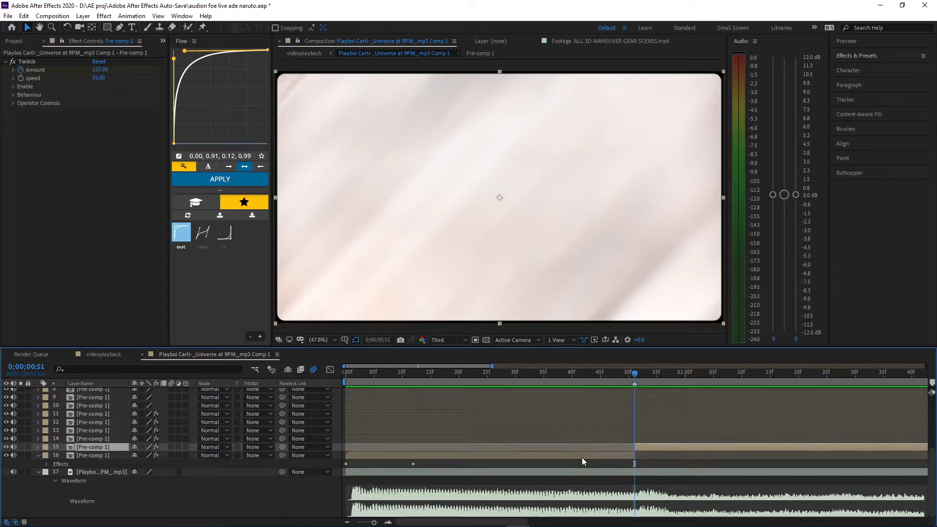
key("ctrl+alt+y")
key("=")
key("=")
key("=")
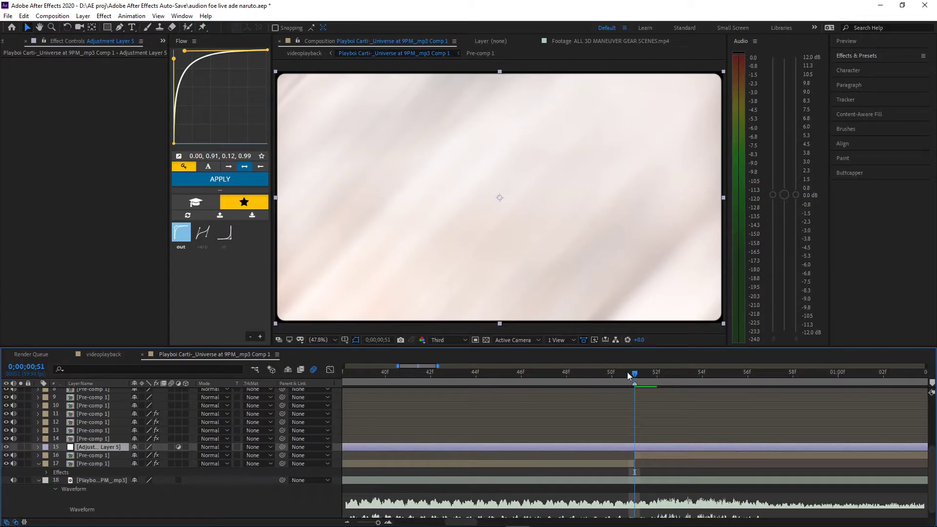
Cut the adjustment layer into three short consecutive pieces covering frames 49–51, 51–52 and 52–54 around the clip change
key("Page_Up")
key("Page_Up")
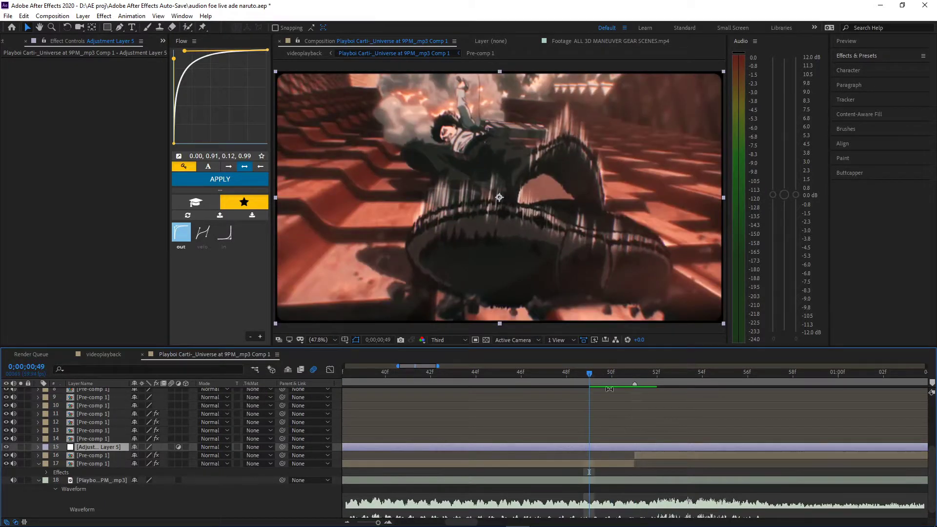
mouse_move(629, 373)
left_mouse_down()
mouse_move(588, 376)
mouse_move(629, 374)
left_mouse_up()
key("ctrl+shift+d")
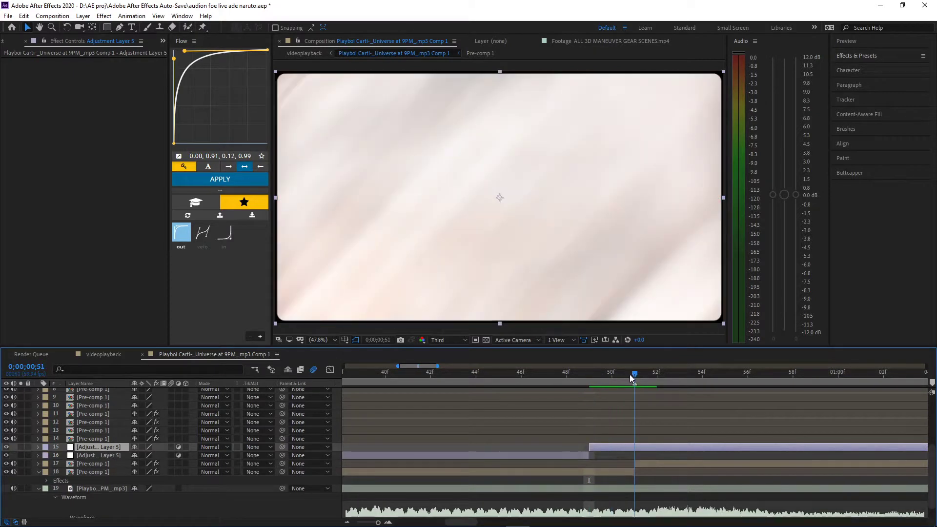
key("ctrl+shift+d")
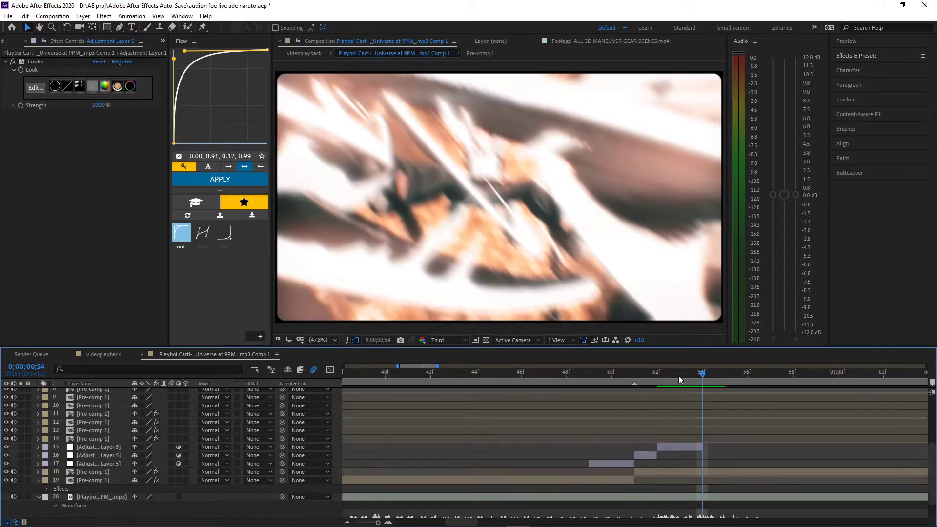
Apply the omino diffusion effect to the adjustment piece starting at frame 49 and set its error across to 1.010
left_click(657, 374)
left_click_drag(642, 374, 600, 380)
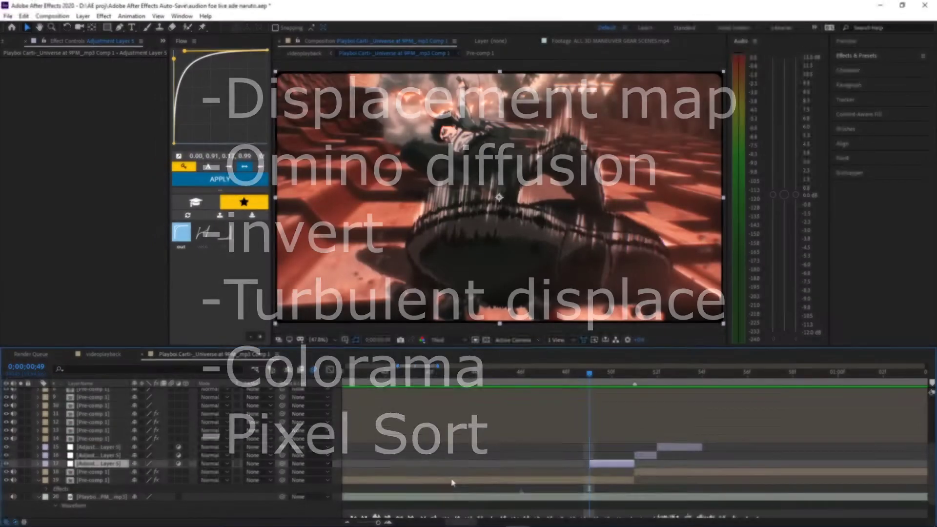
key("ctrl+space")
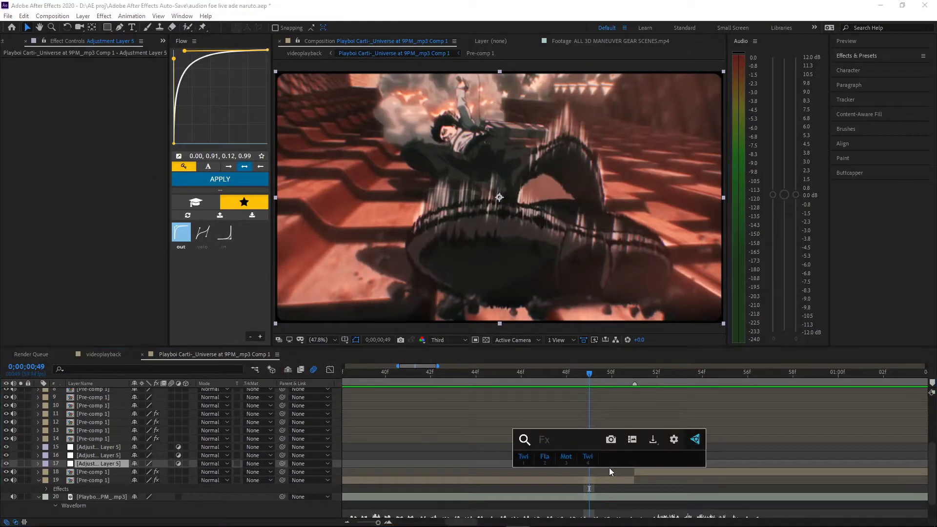
type("omino")
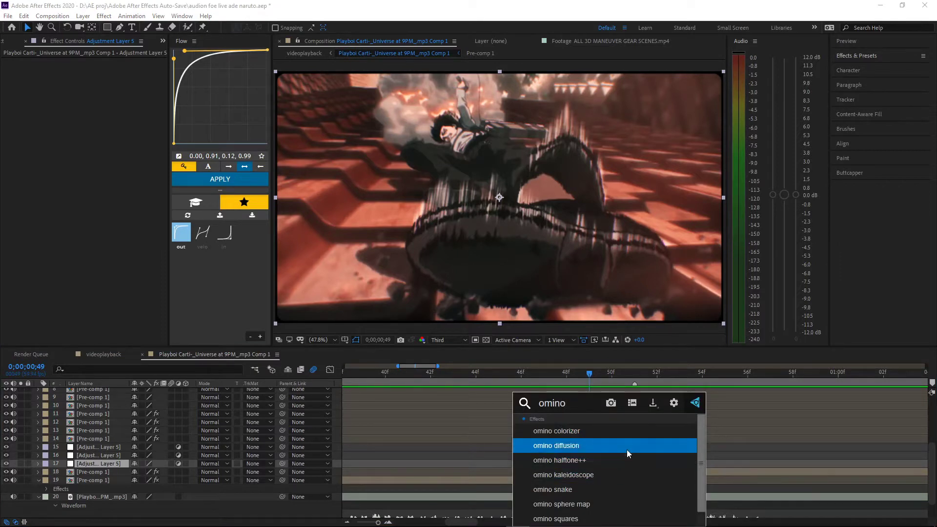
left_click(627, 447)
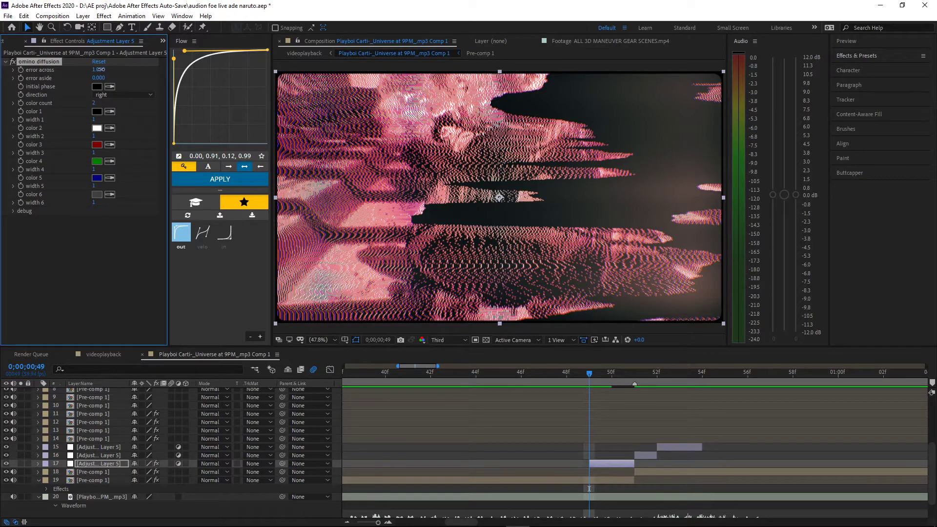
left_click_drag(100, 69, 100, 69)
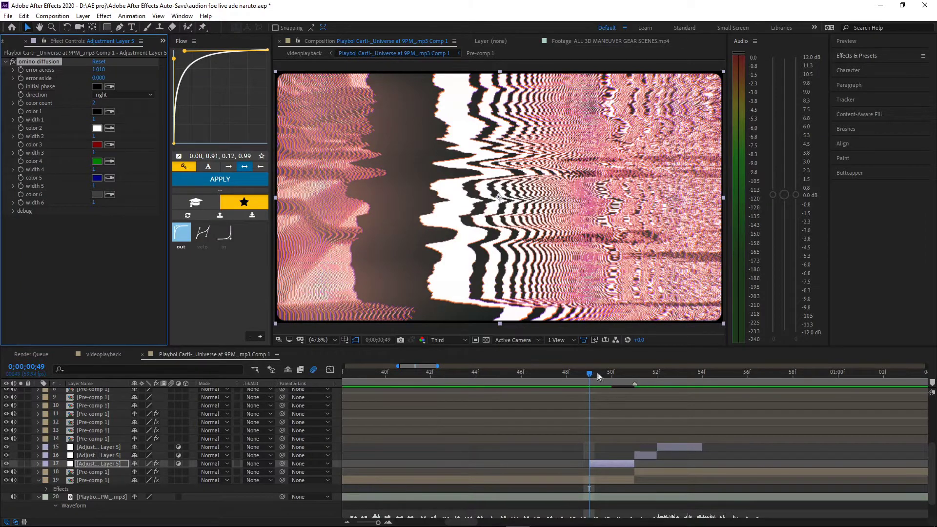
Keyframe the diffusion's error across at 0;00;00;49 and lower its value at 0;00;00;51
mouse_move(590, 373)
left_mouse_down()
mouse_move(637, 376)
mouse_move(596, 376)
left_mouse_up()
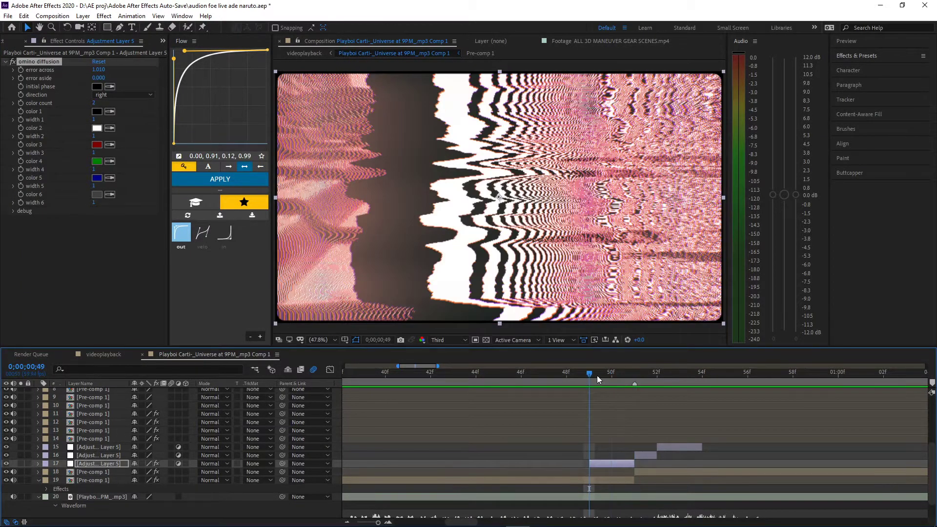
left_click(23, 75)
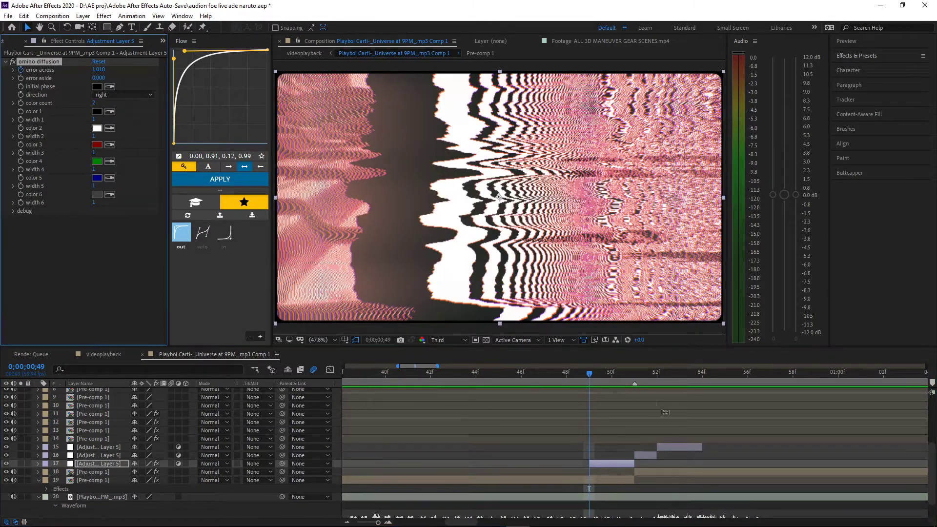
left_click_drag(614, 377, 623, 373)
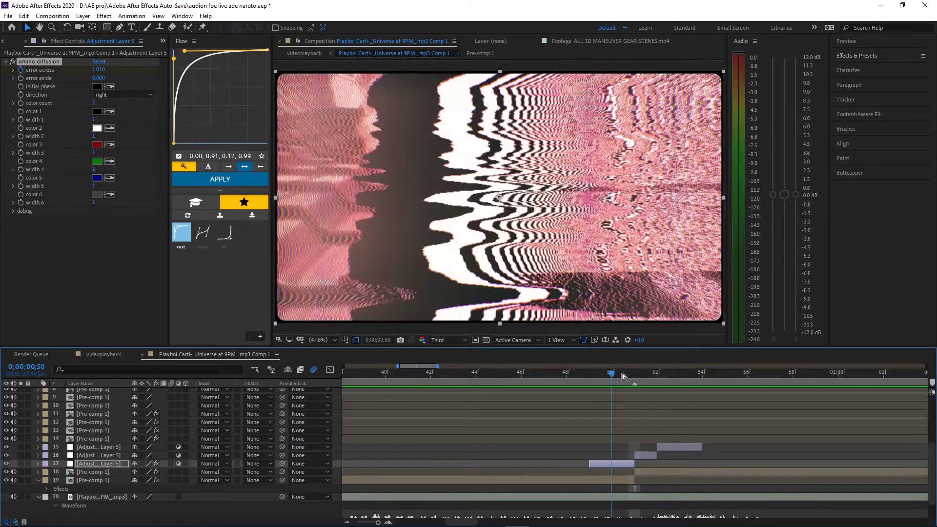
left_click_drag(106, 73, 96, 72)
right_click(109, 74)
left_click(106, 74)
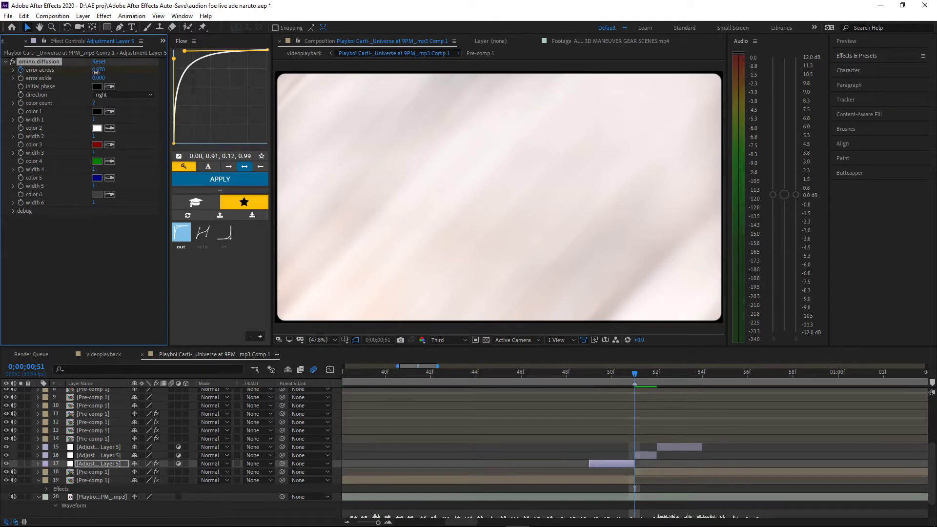
left_click(620, 376)
Apply the Invert effect to the middle adjustment piece starting at frame 51 and set its channel to HLS
left_click_drag(604, 376, 632, 386)
left_click(654, 454)
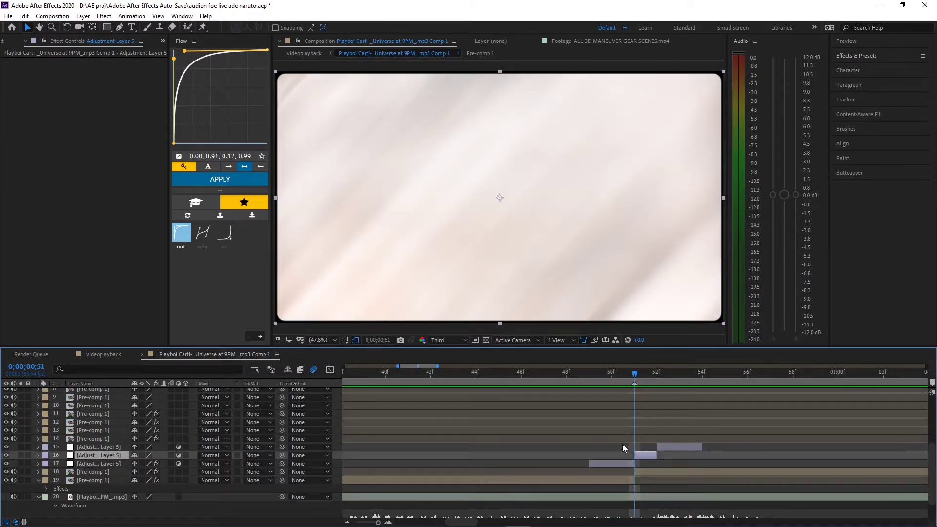
key("ctrl+space")
type("invert")
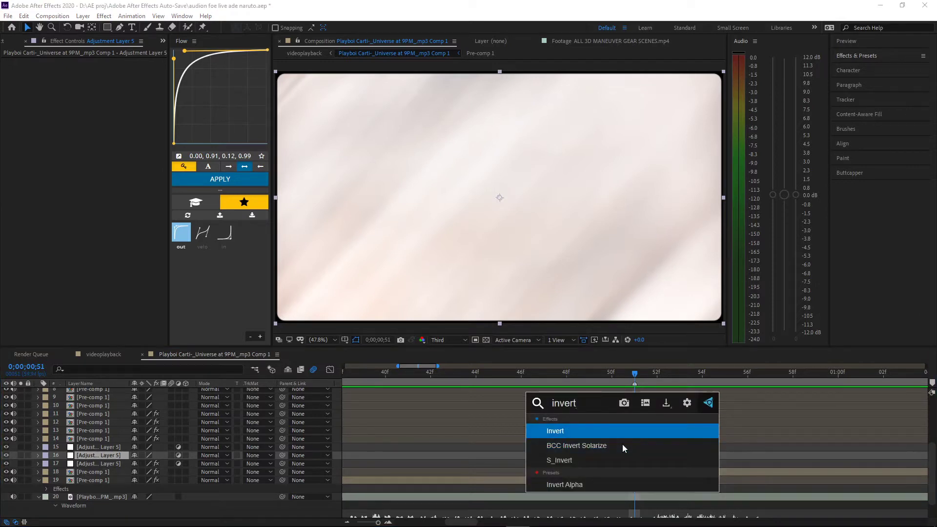
left_click(620, 433)
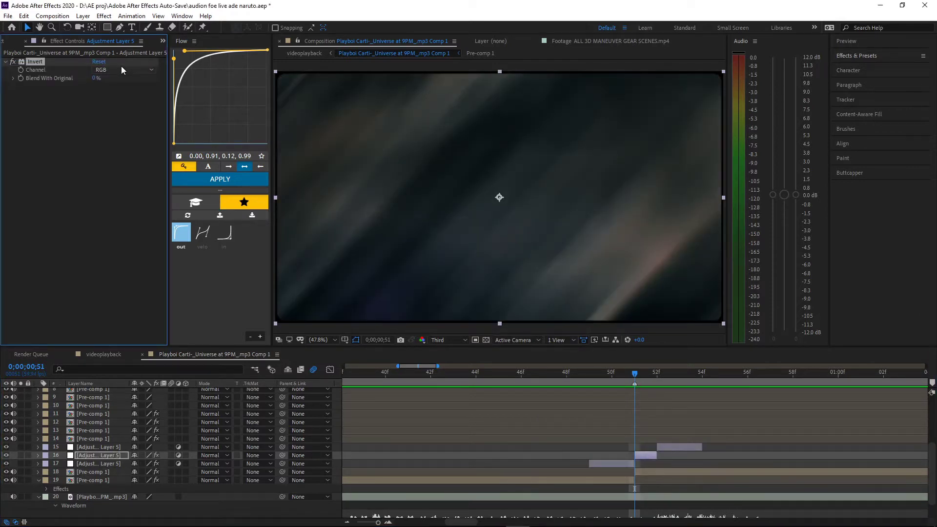
left_click(122, 69)
left_click(134, 127)
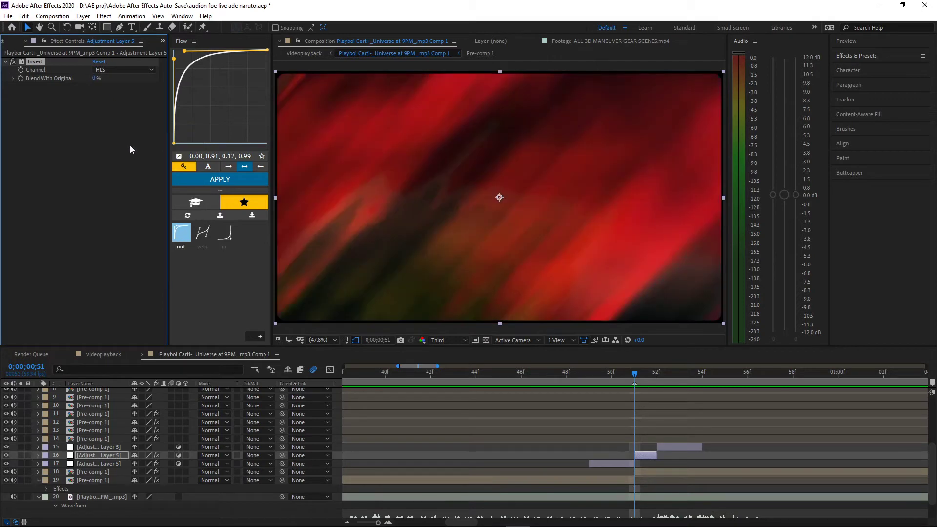
Apply the S_ScanLines effect to the last adjustment piece, covering frames 52 to 54
left_click_drag(605, 375, 680, 390)
left_click(677, 450)
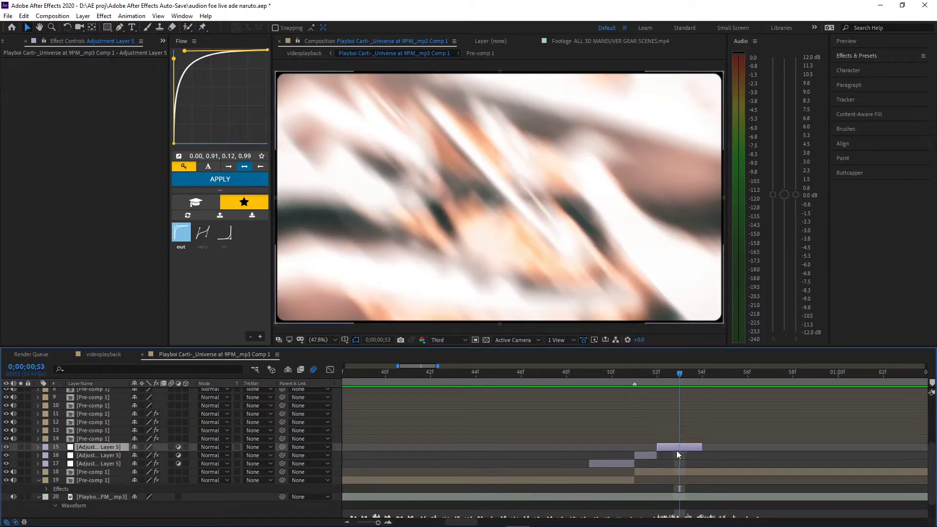
key("ctrl+space")
type("scanl")
left_click(677, 450)
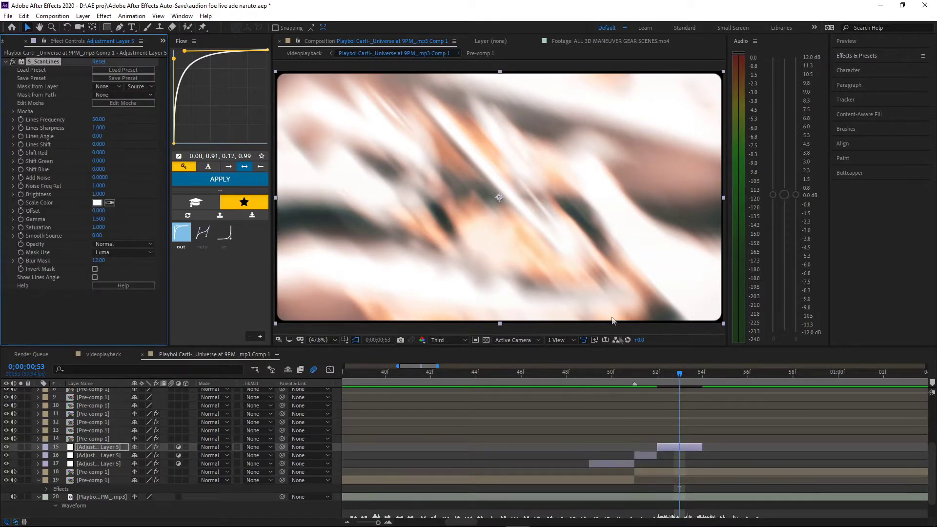
Play the composition from its start and around frame 44 to check the glitch effects at the clip change
left_click_drag(672, 373, 184, 439)
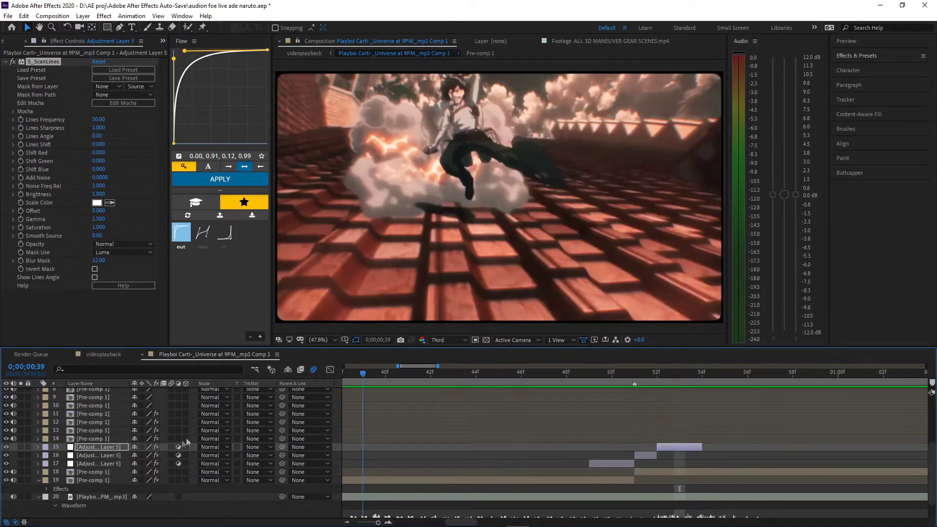
key("minus")
key("minus")
key("minus")
left_click_drag(394, 376, 178, 420)
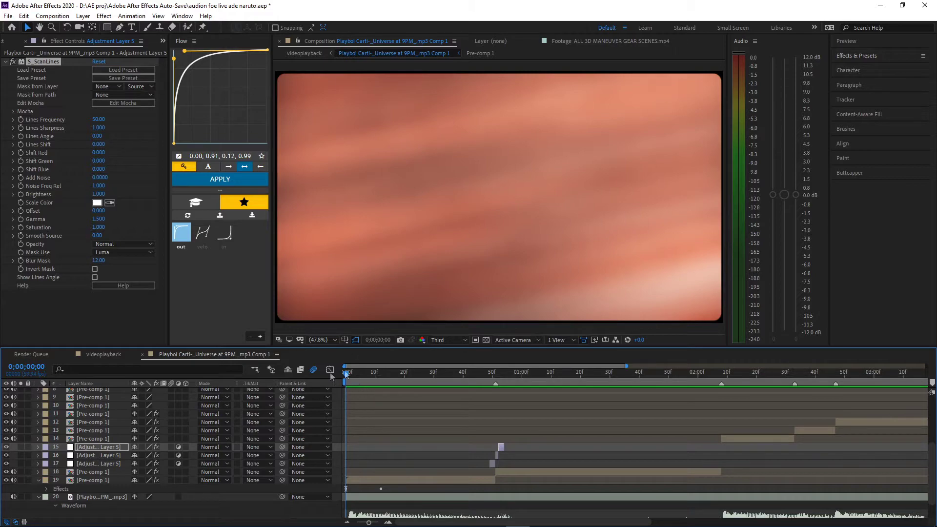
key("space")
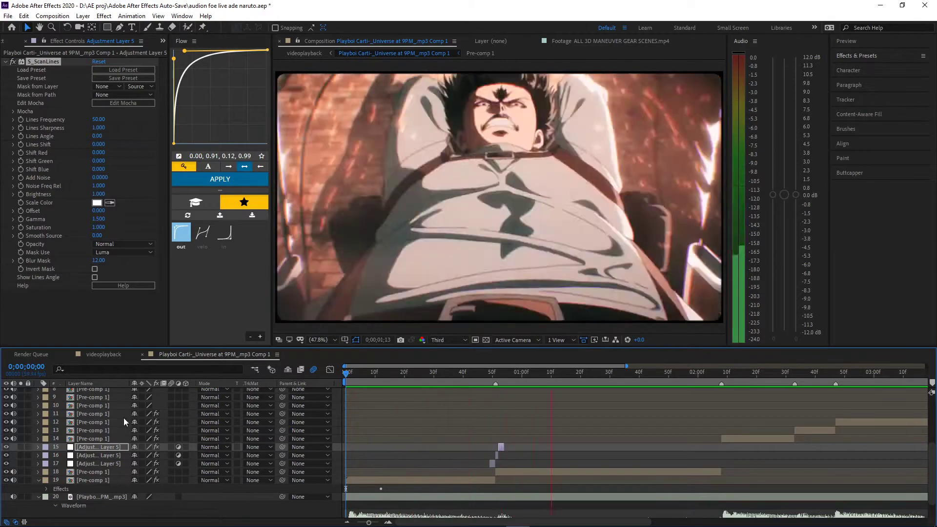
left_click_drag(476, 373, 475, 374)
key("space")
key("space")
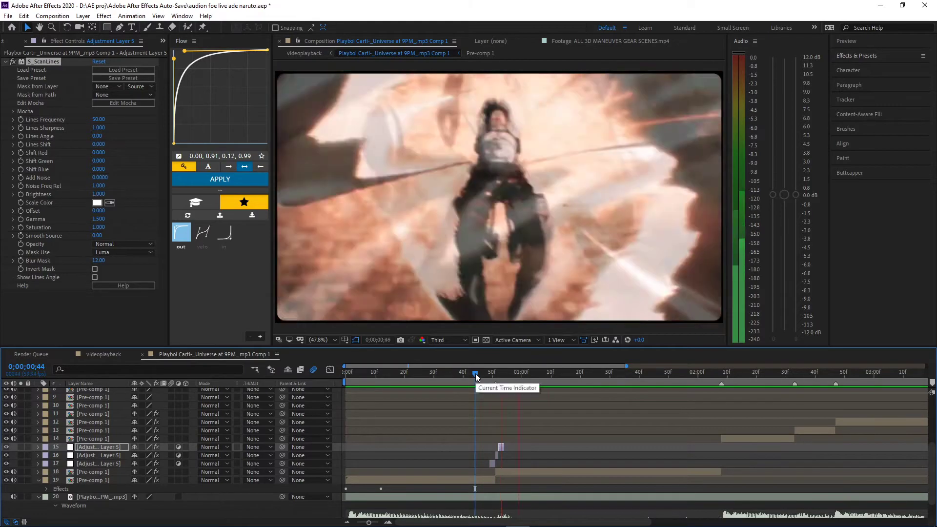
key("Home")
key("space")
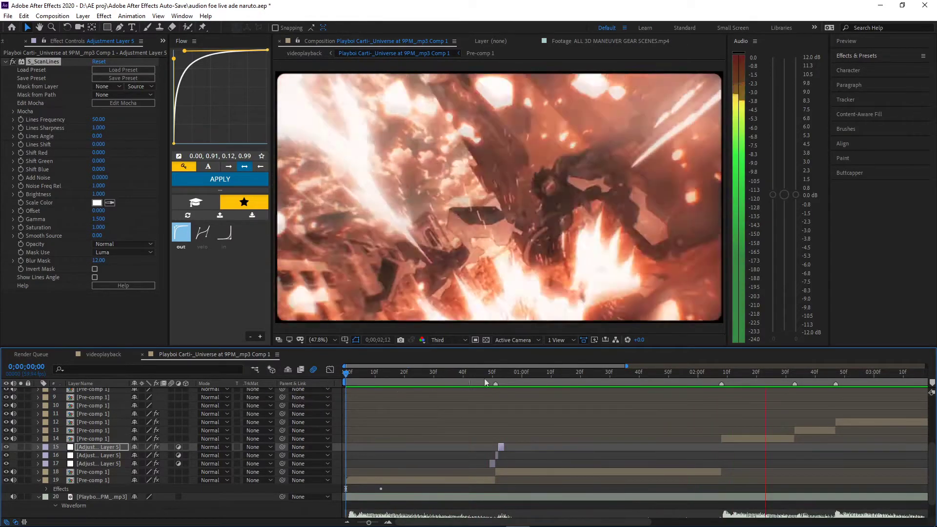
Set the omino diffusion error across keyframe at 0;00;00;49 on the first adjustment piece to 1.020
left_click(490, 373)
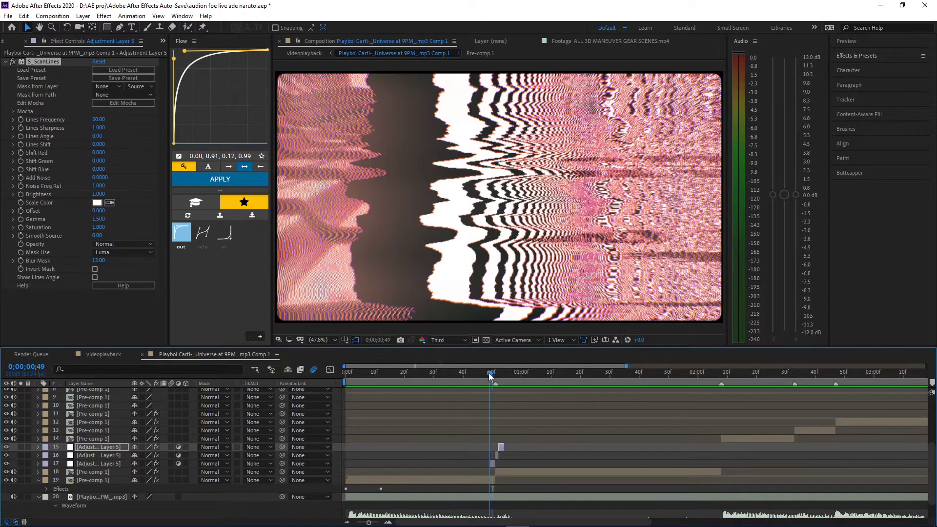
left_click(492, 463)
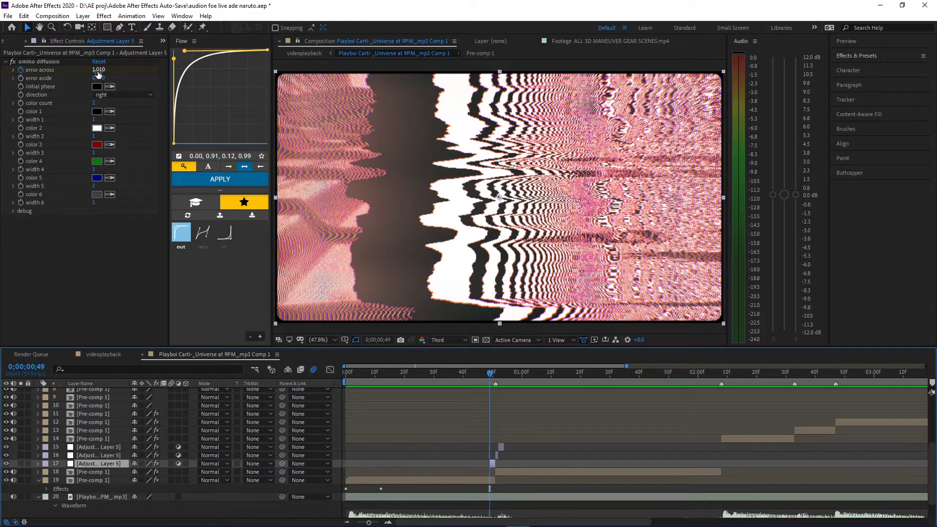
left_click_drag(100, 72, 98, 72)
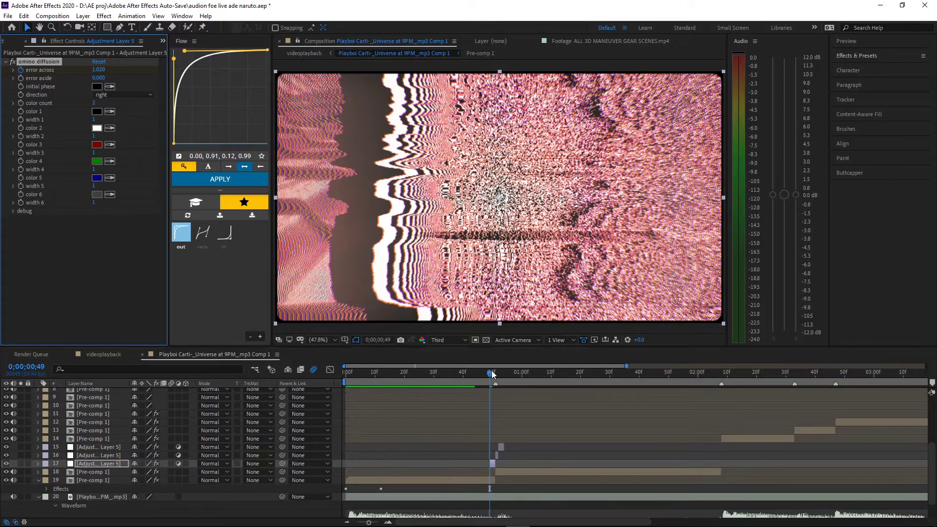
Replay the composition from the beginning and inspect the diffusion effect at 0;00;00;50
left_click_drag(490, 374, 486, 374)
key("Home")
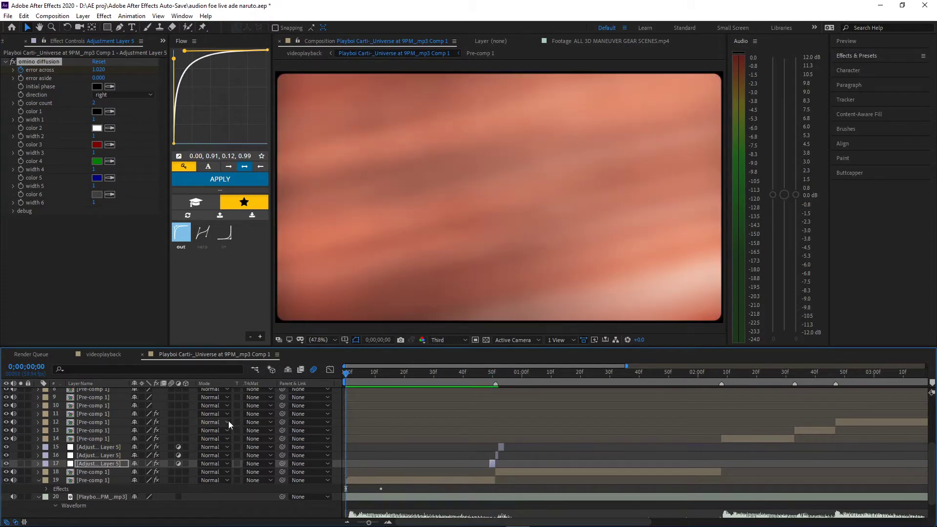
key("space")
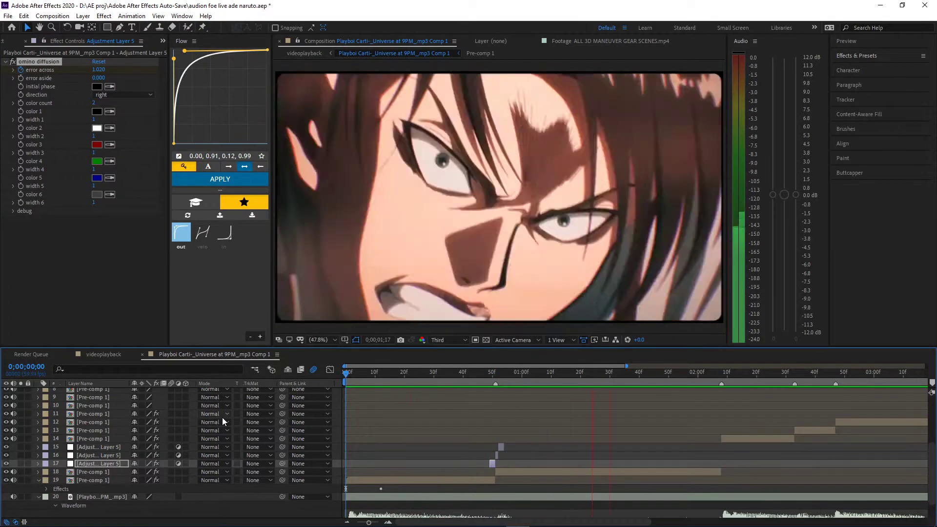
key("space")
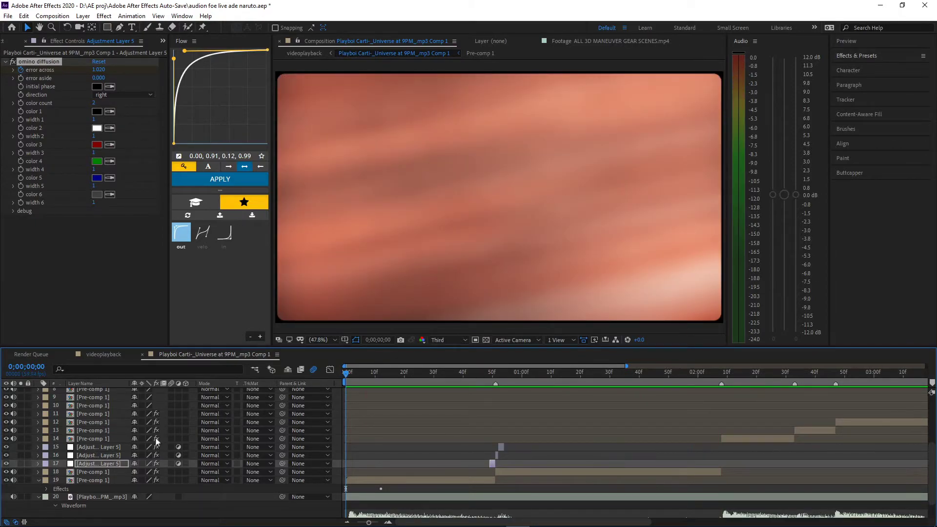
key("space")
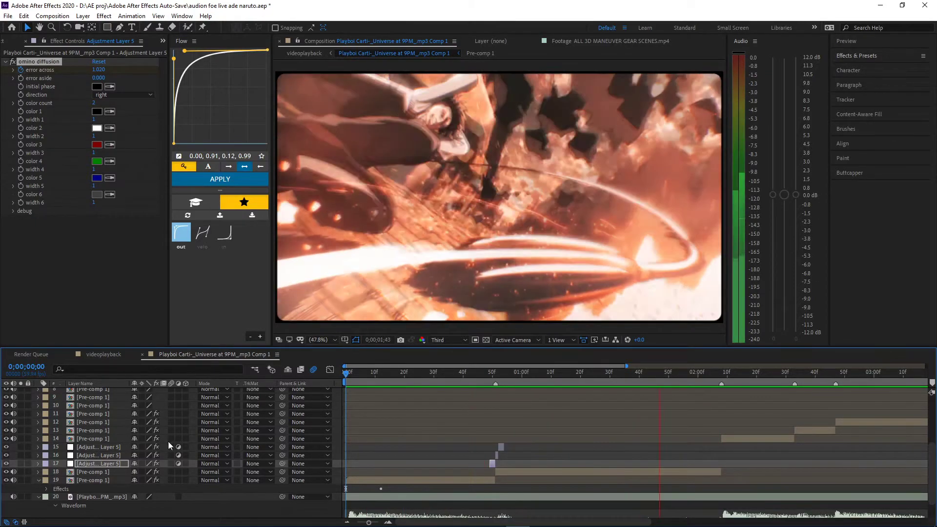
left_click(491, 374)
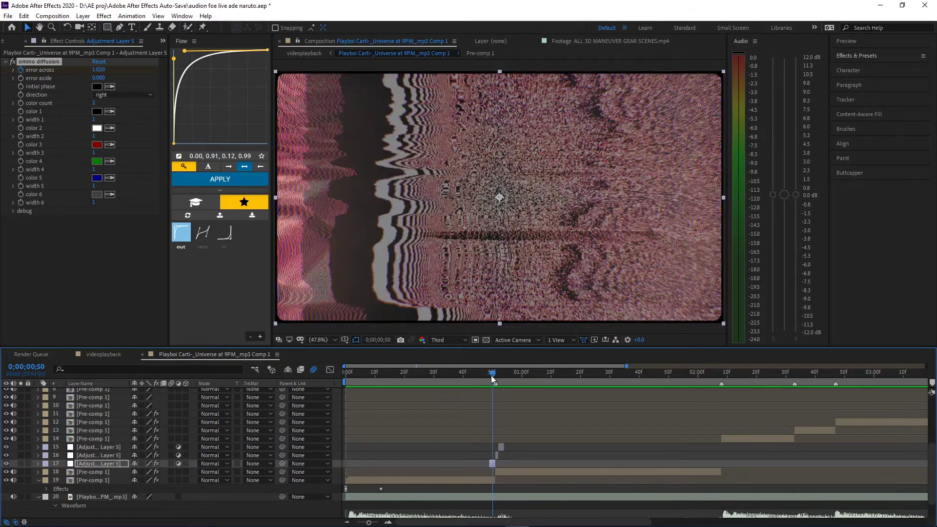
Play back the composition and scrub to around 0;00;00;46 to review the glitch at the clip change
key("space")
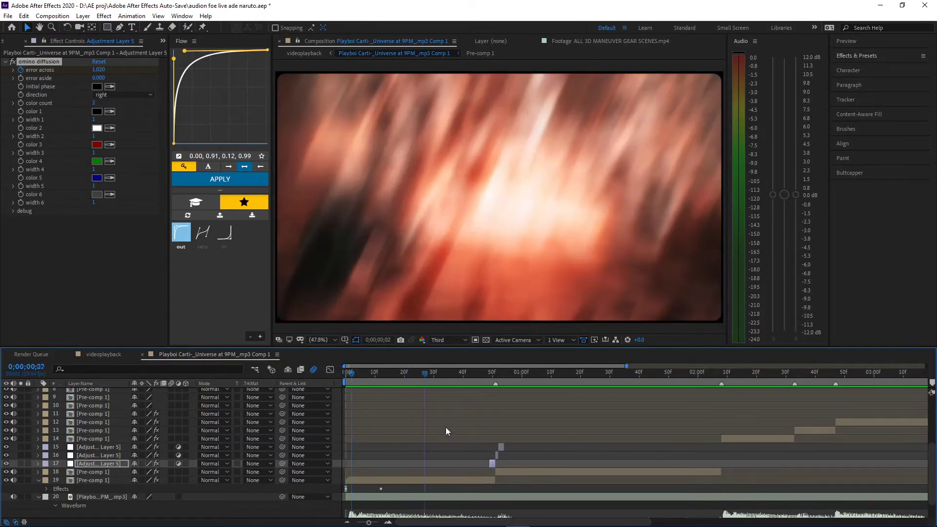
left_click_drag(446, 431, 446, 425)
key("space")
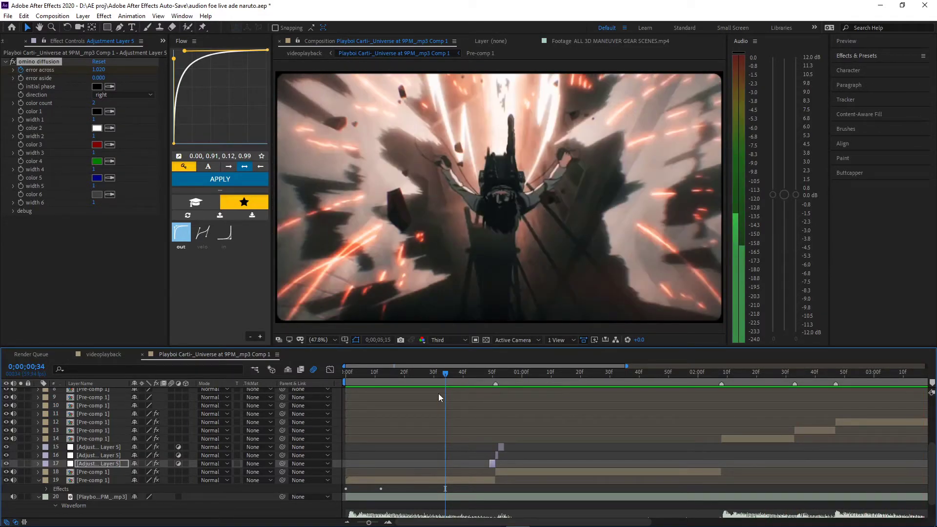
left_click(438, 394)
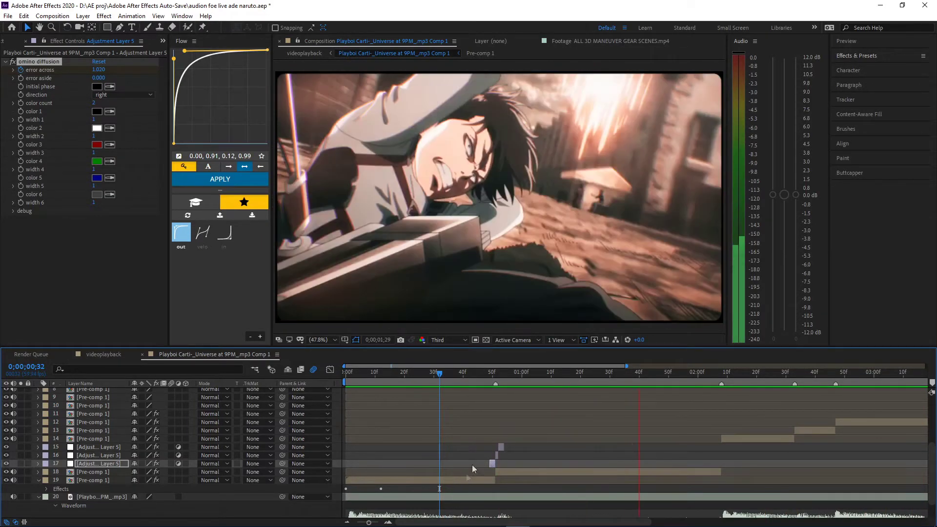
left_click(481, 374)
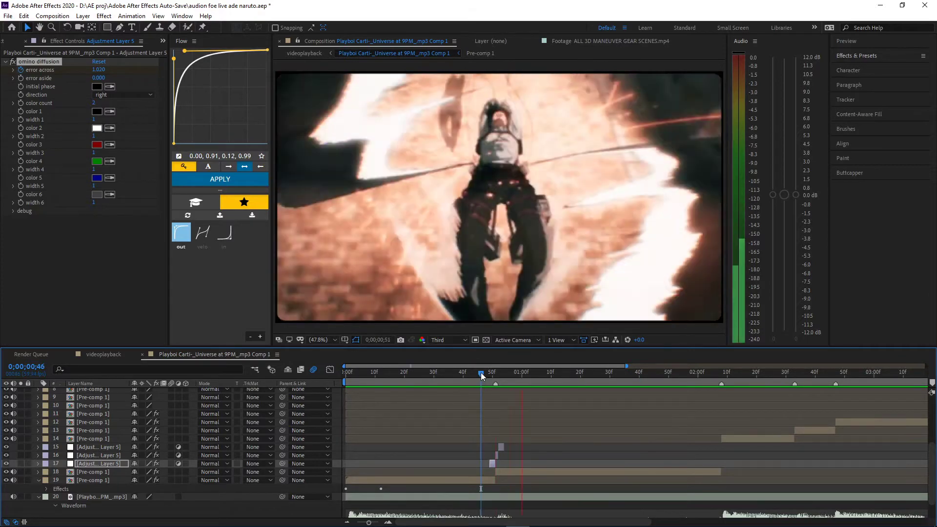
key("space")
key("space")
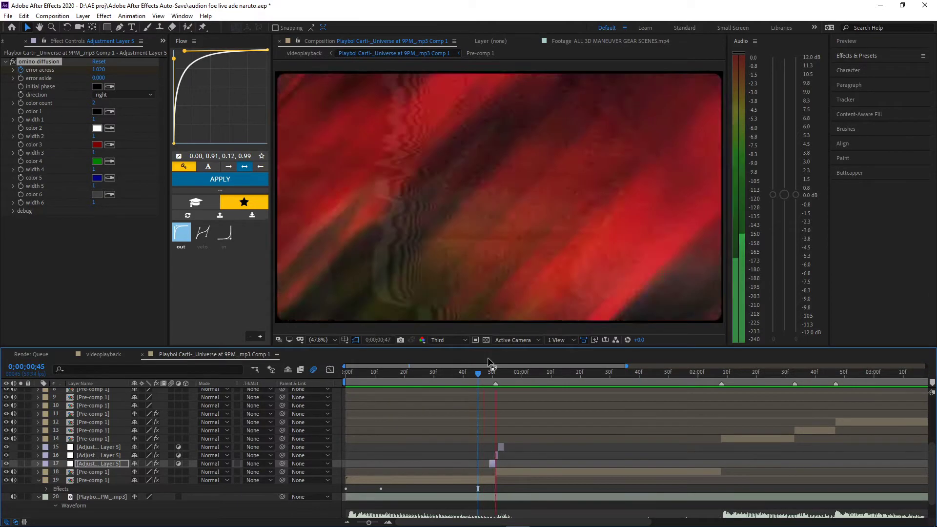
Try Displacement Map instead of omino diffusion on the first adjustment piece, with max horizontal displacement 1804, and preview it from the start
left_click(490, 374)
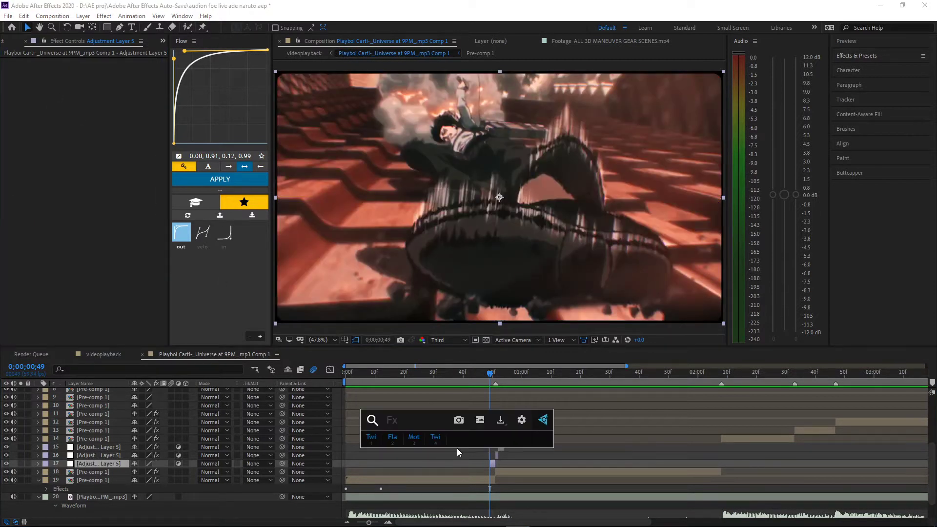
type("displa")
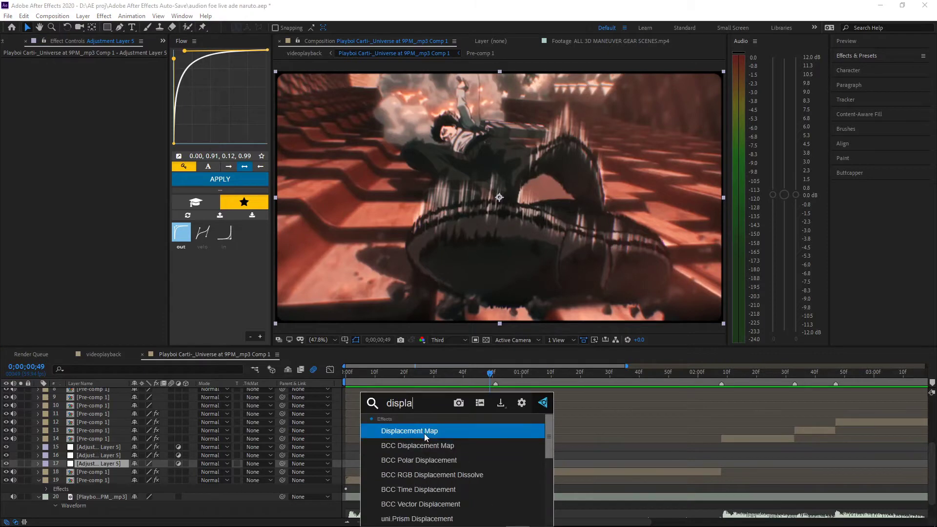
left_click(424, 434)
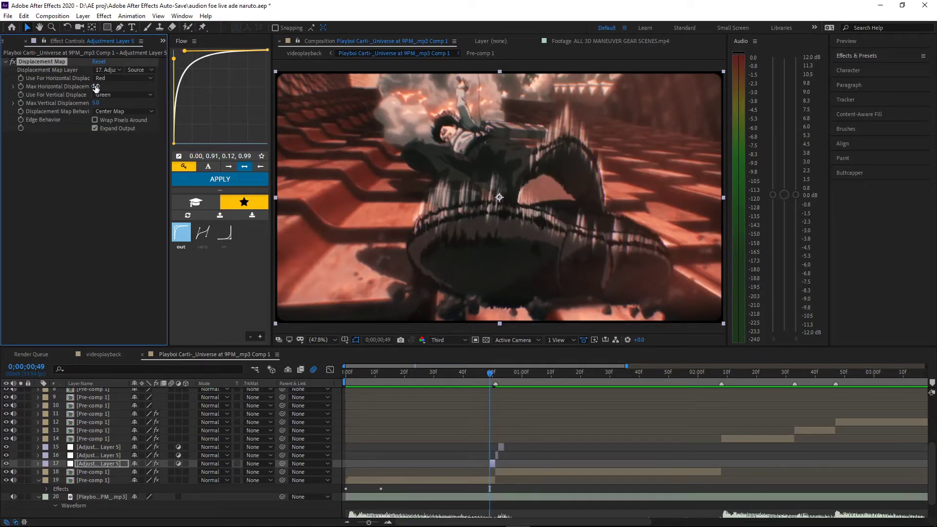
left_click_drag(96, 86, 832, 139)
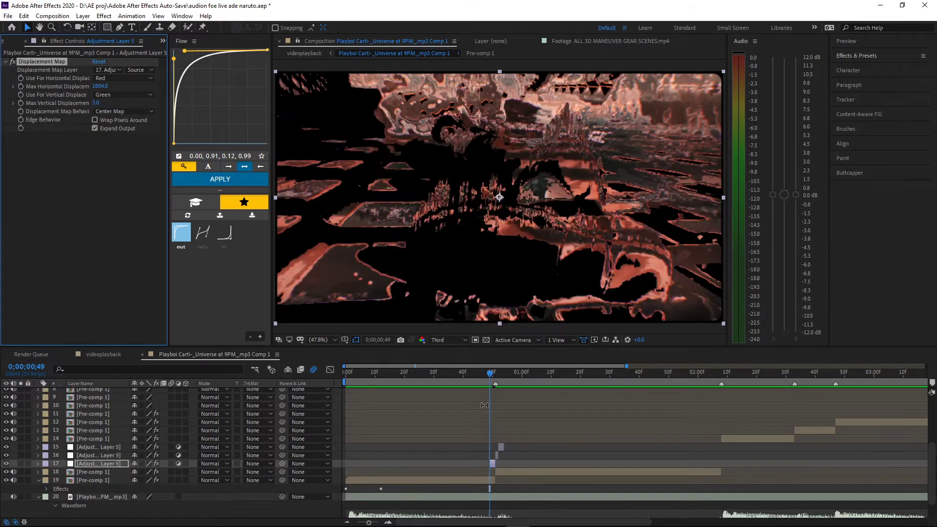
key("Home")
key("space")
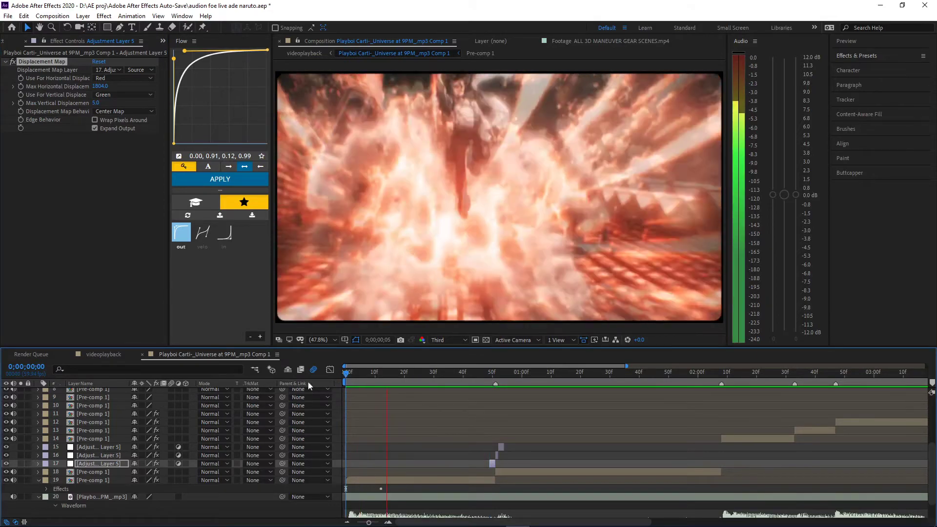
left_click(492, 374)
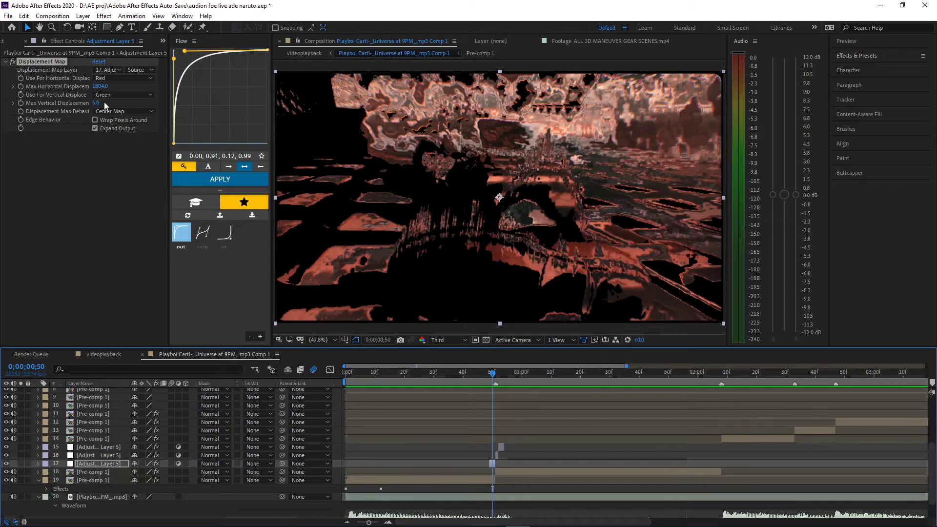
Set the Displacement Map's max horizontal displacement to 537, enable Wrap Pixels Around, and replay the transition
left_click_drag(100, 85, 38, 86)
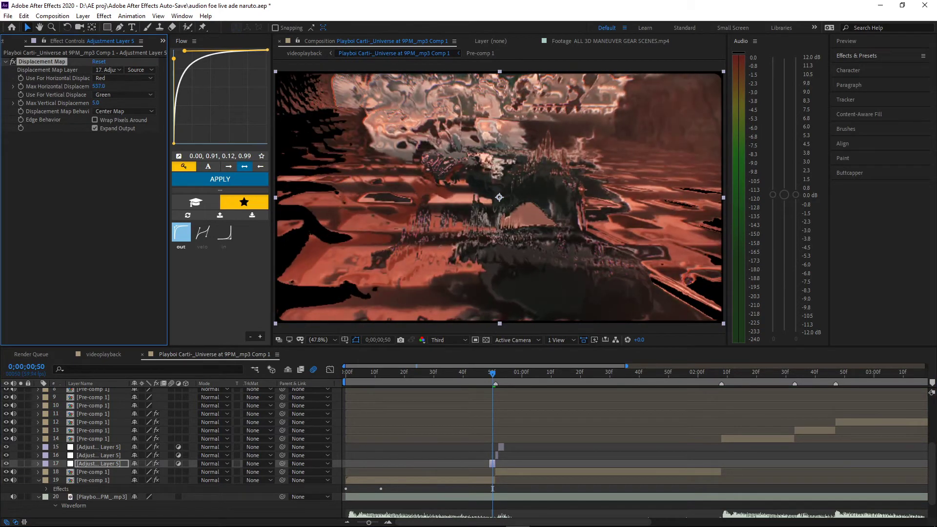
left_click(95, 120)
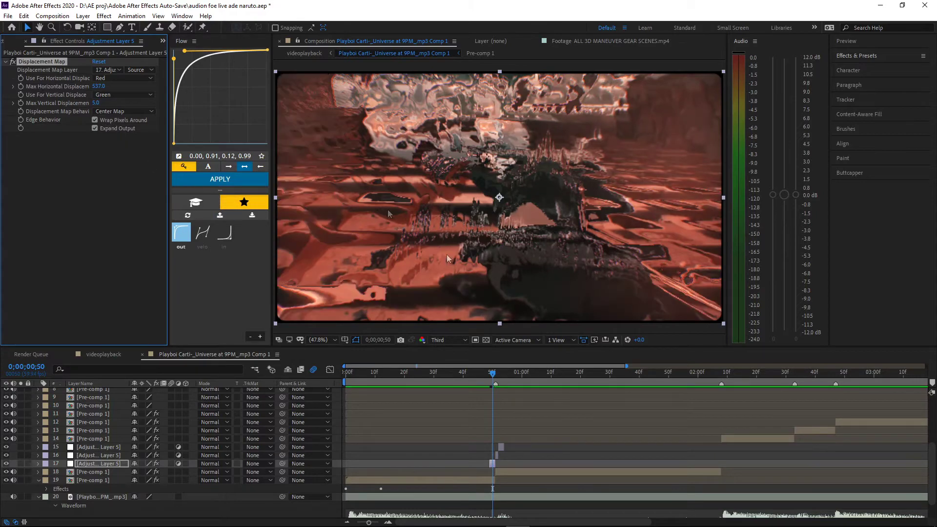
key("space")
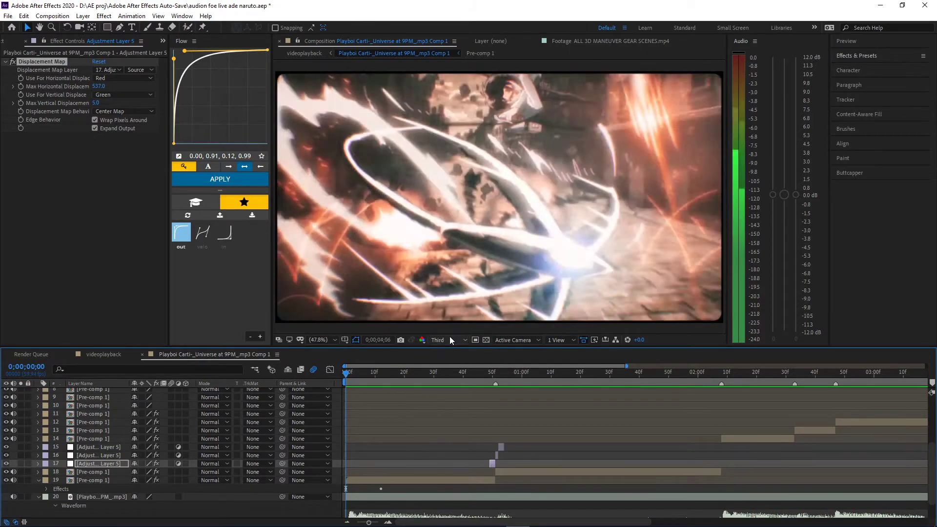
left_click(489, 374)
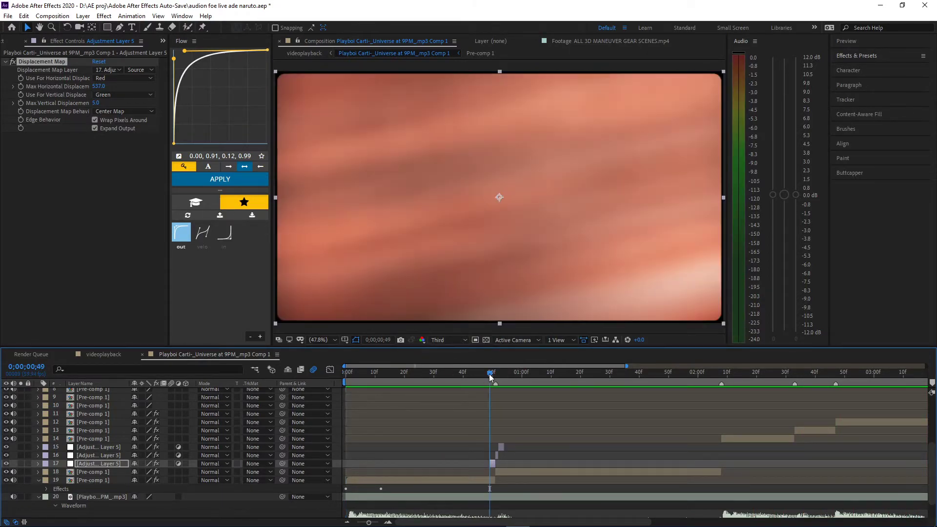
Undo the Displacement Map changes to restore omino diffusion on the first adjustment piece, and replay up to 0;00;00;50
key("Delete")
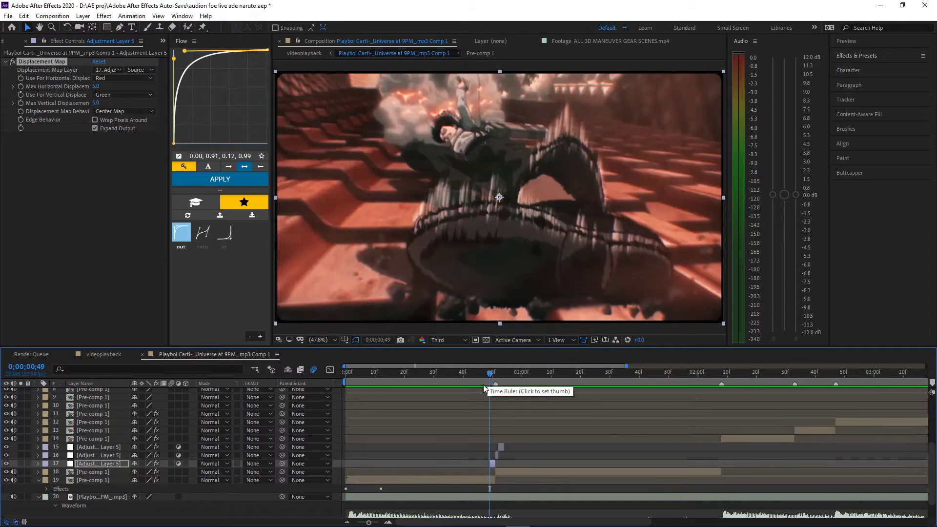
key("ctrl+v")
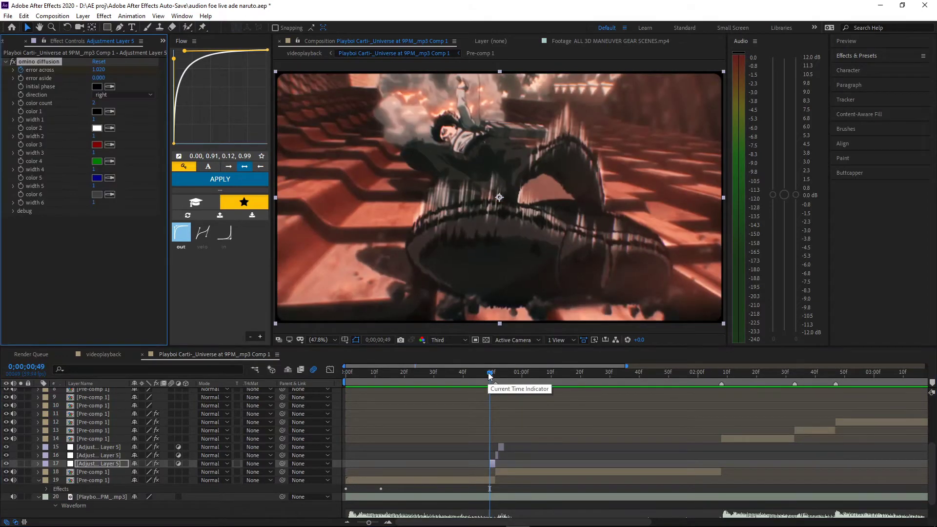
left_click_drag(489, 376, 217, 393)
key("space")
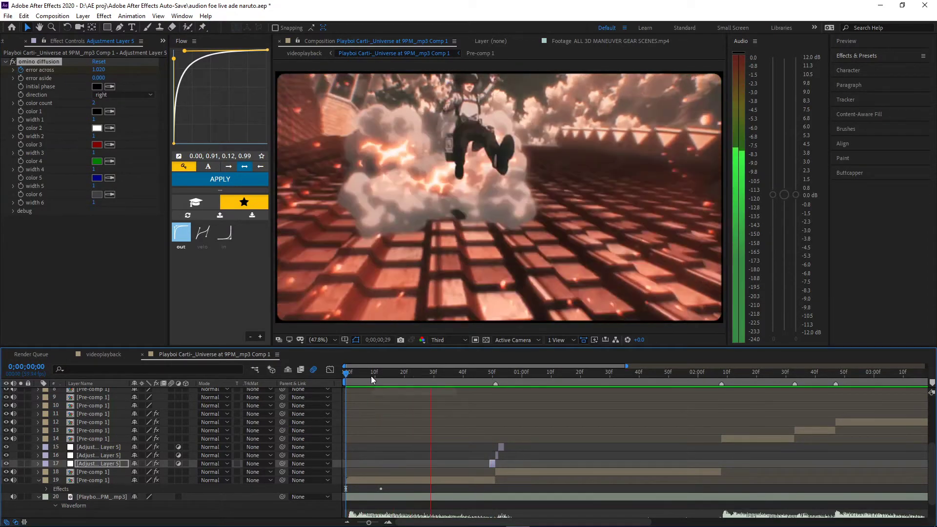
left_click(493, 373)
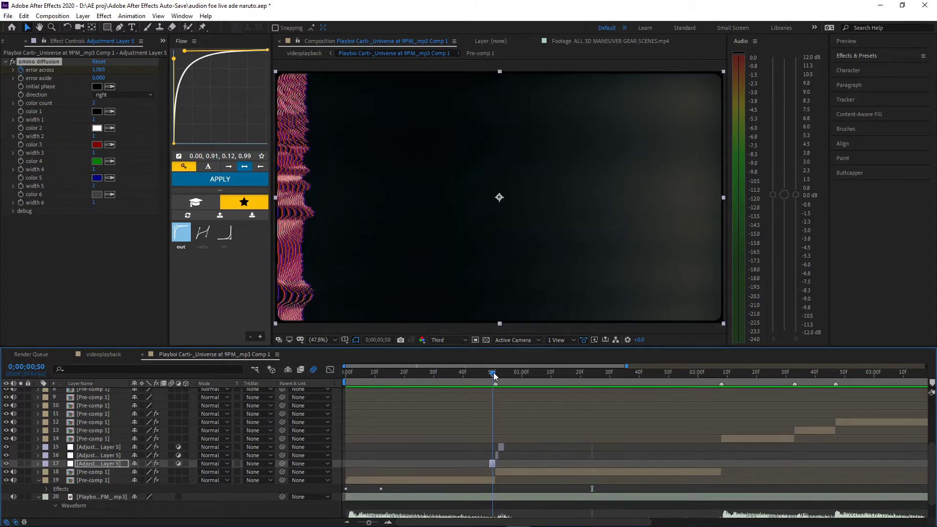
Try the down direction for omino diffusion on the first adjustment piece and play the result
left_click(490, 374)
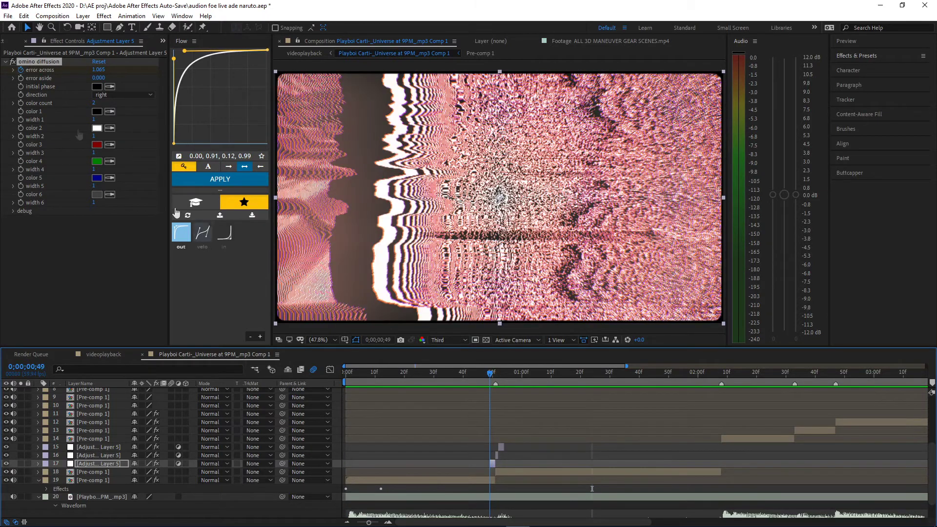
left_click(118, 94)
left_click(119, 122)
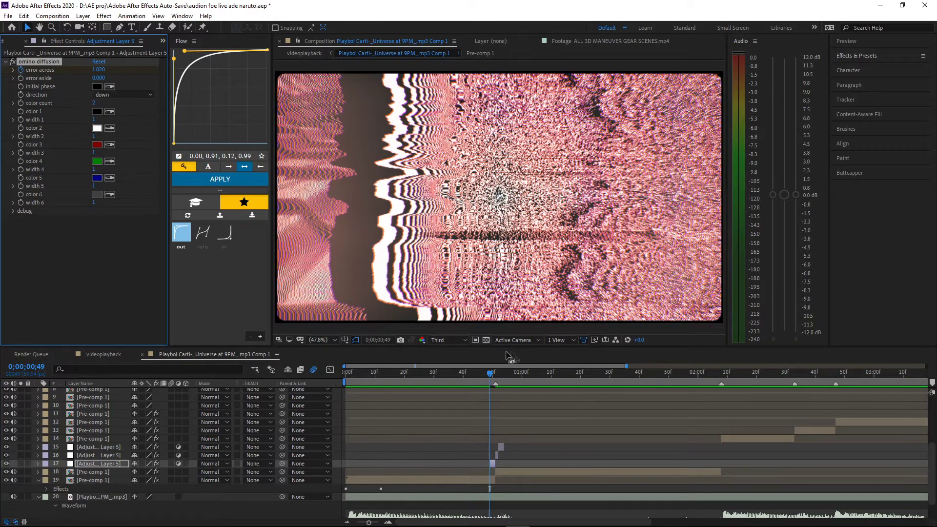
key("space")
Set the omino diffusion direction to up on the first adjustment piece and replay the composition from its start
left_click(139, 99)
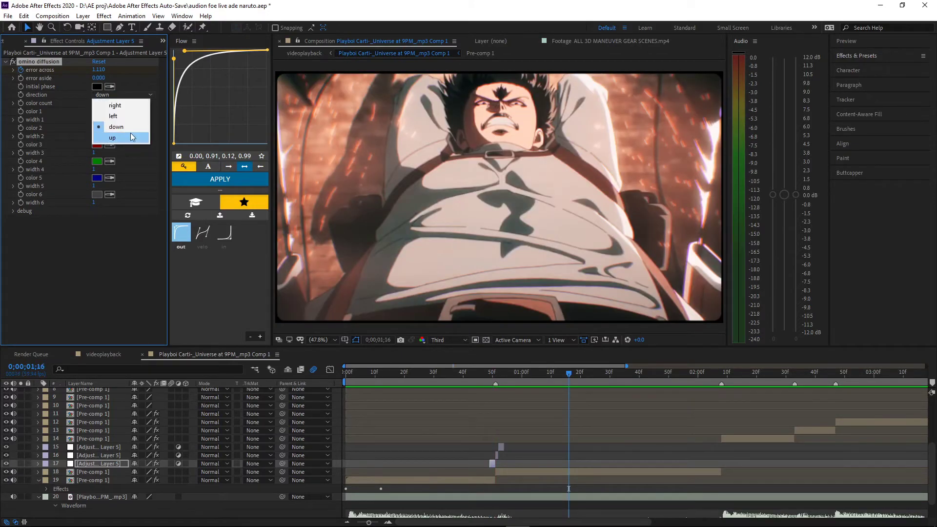
left_click(118, 132)
left_click(491, 374)
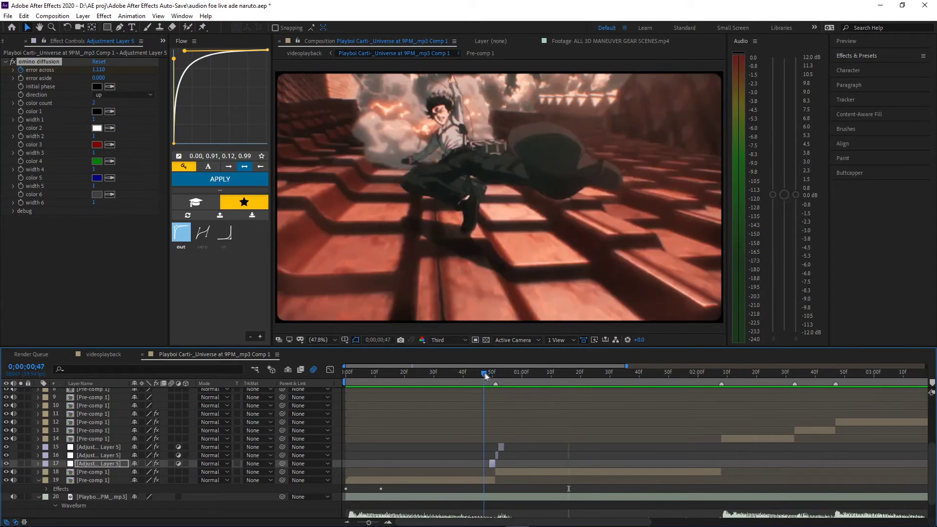
left_click_drag(514, 387, 170, 395)
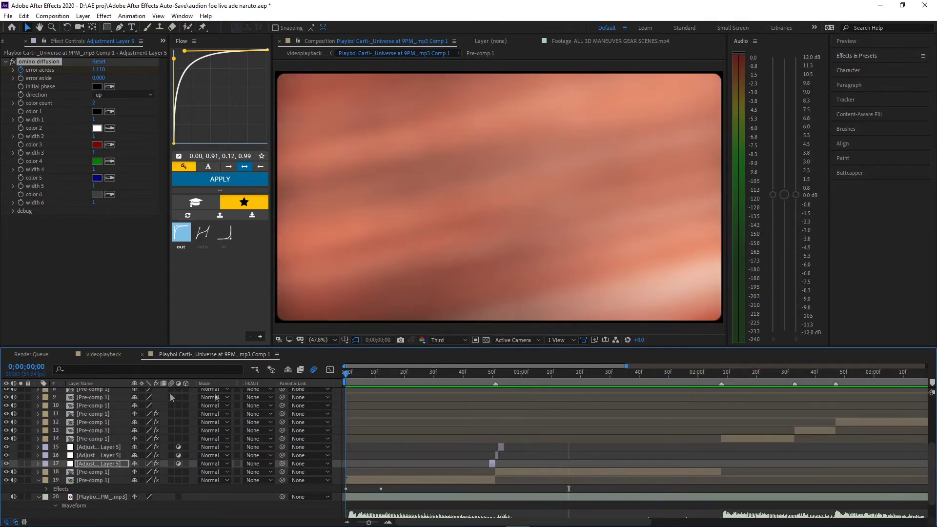
key("space")
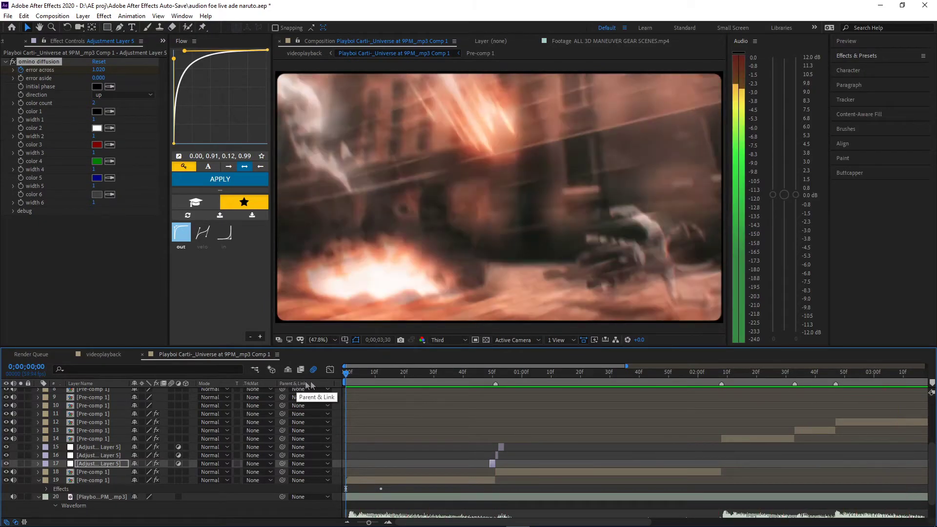
Scrub through the clip change up to 0;00;00;54 to examine the frames covered by the three adjustment pieces
left_click_drag(454, 378, 210, 393)
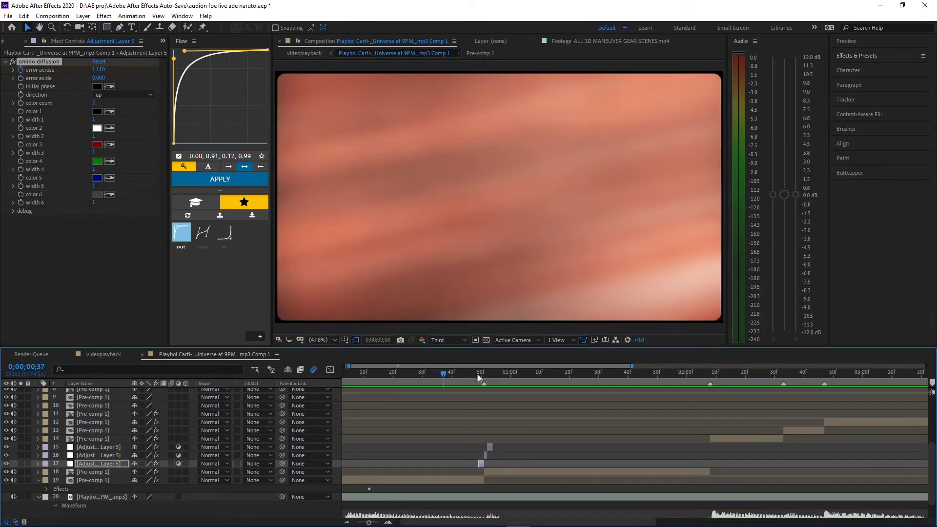
left_click(479, 375)
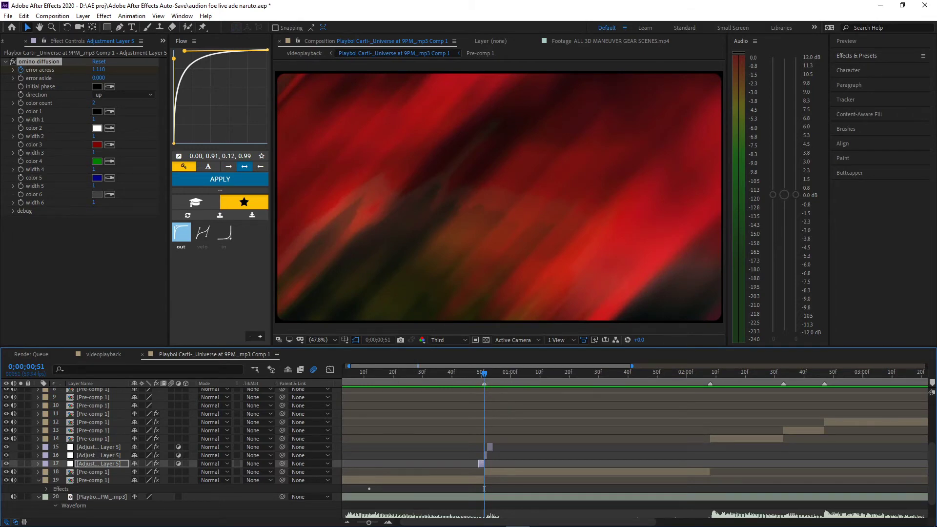
left_click_drag(483, 377, 496, 382)
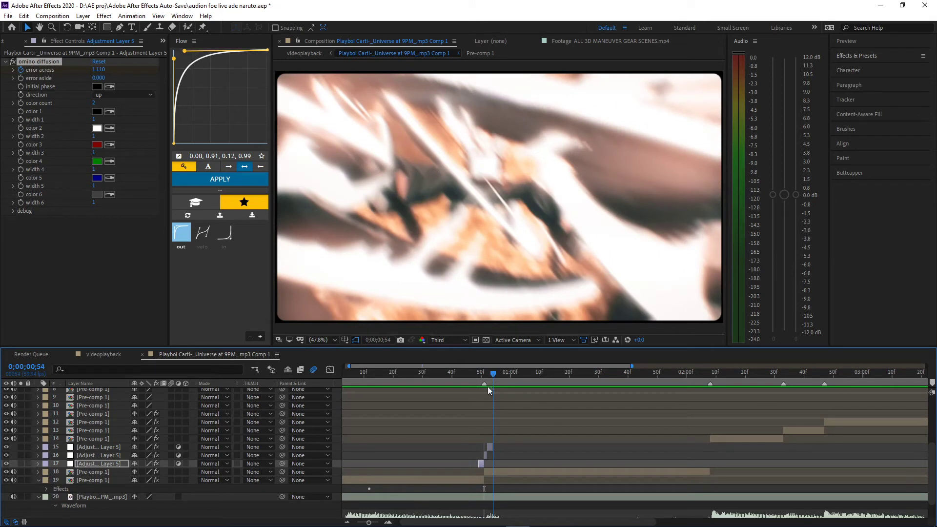
left_click(497, 390)
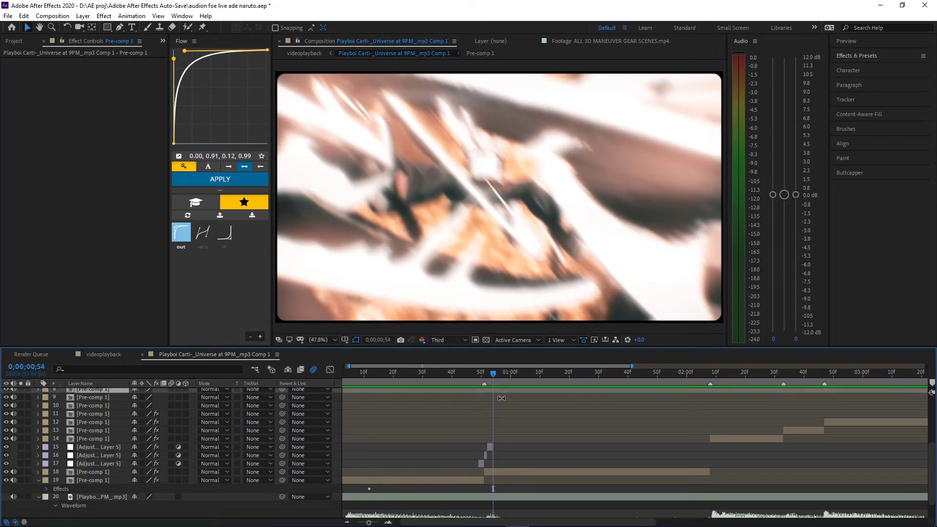
mouse_move(489, 371)
left_mouse_down()
mouse_move(476, 374)
mouse_move(494, 382)
left_mouse_up()
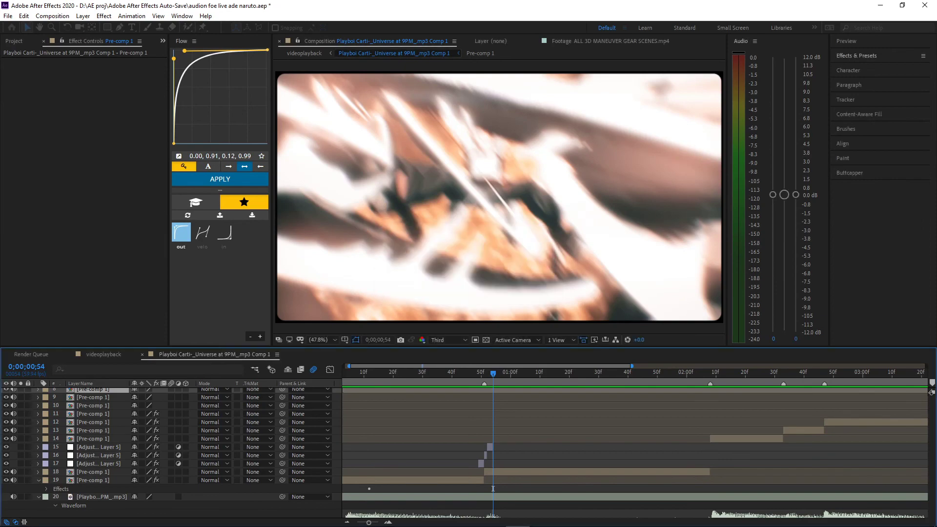